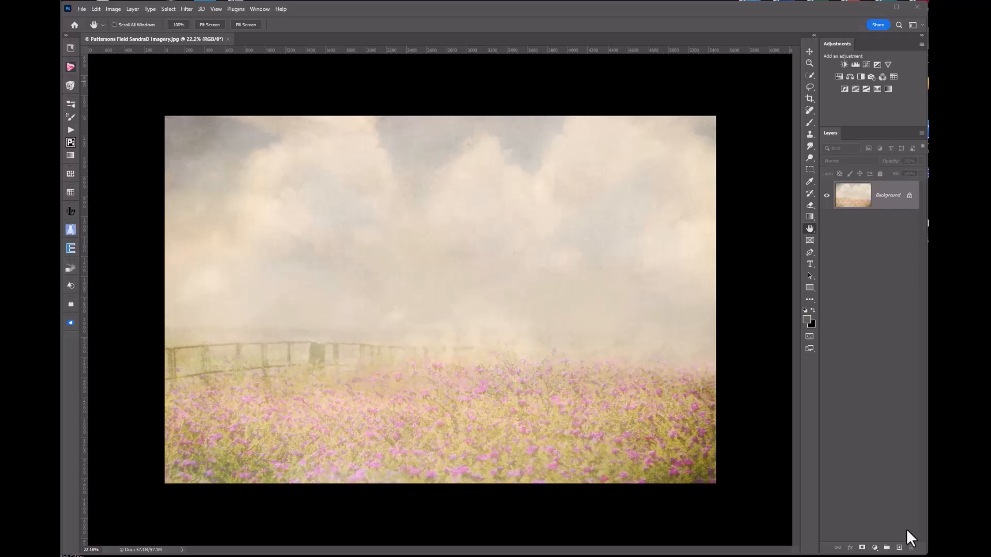
Switch the window layout to the Essentials (Default) workspace.
{"action": "left_click", "coordinate": [261, 8]}
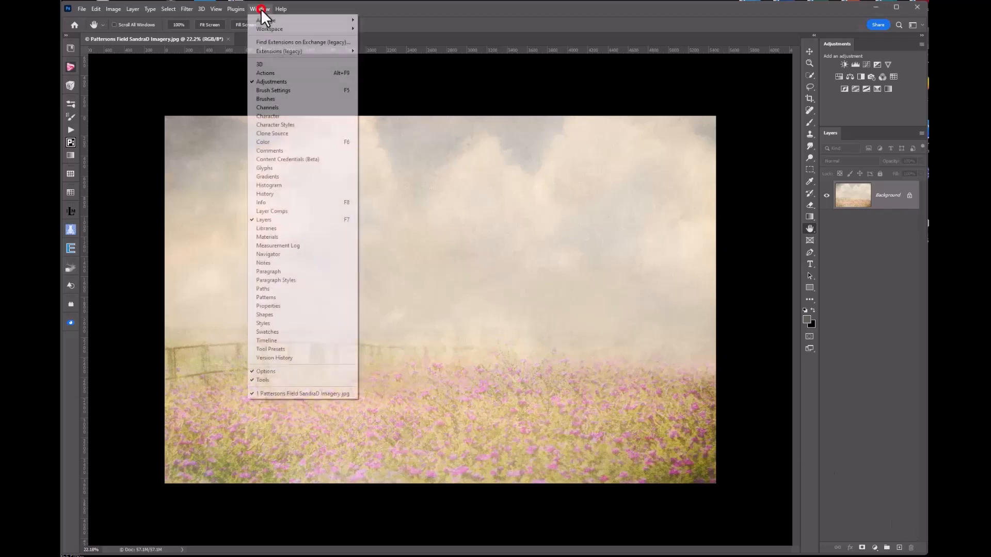
{"action": "left_click", "coordinate": [271, 28]}
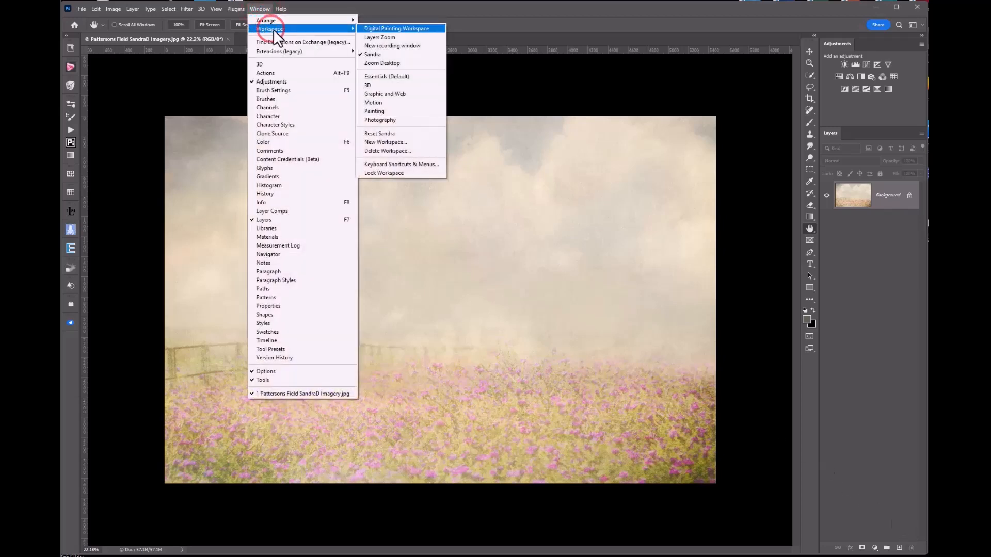
{"action": "left_click", "coordinate": [380, 76]}
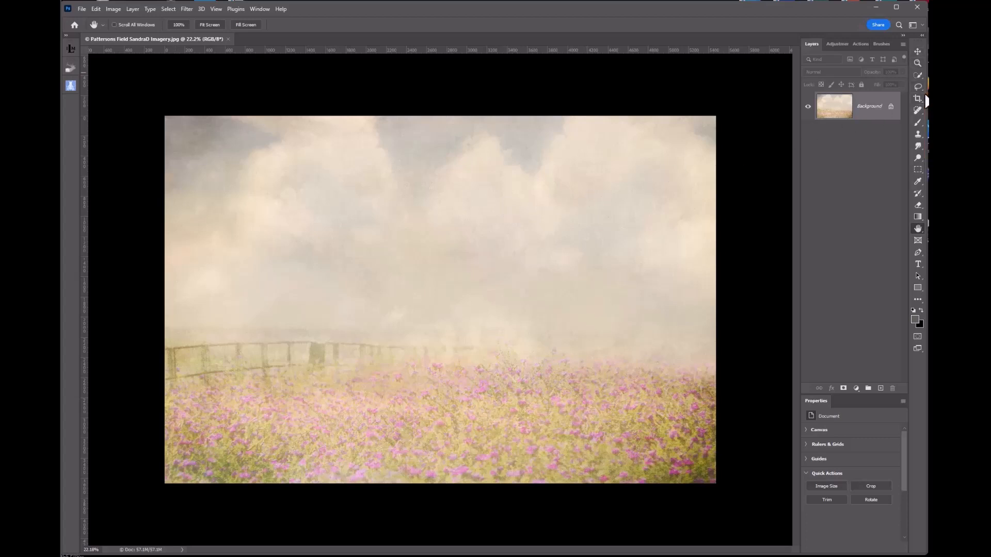
Switch the window layout back to the personal custom workspace.
{"action": "left_click", "coordinate": [265, 10]}
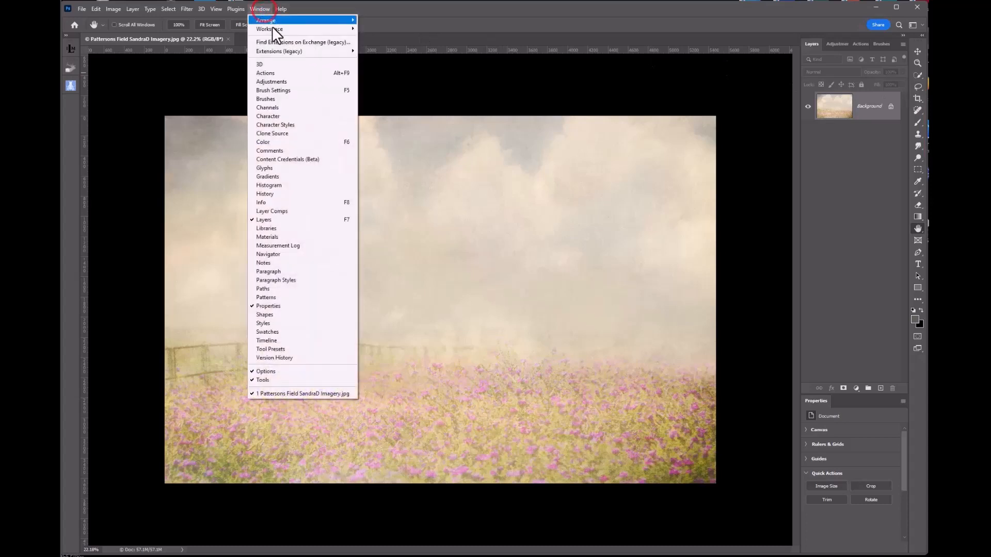
{"action": "left_click", "coordinate": [273, 29]}
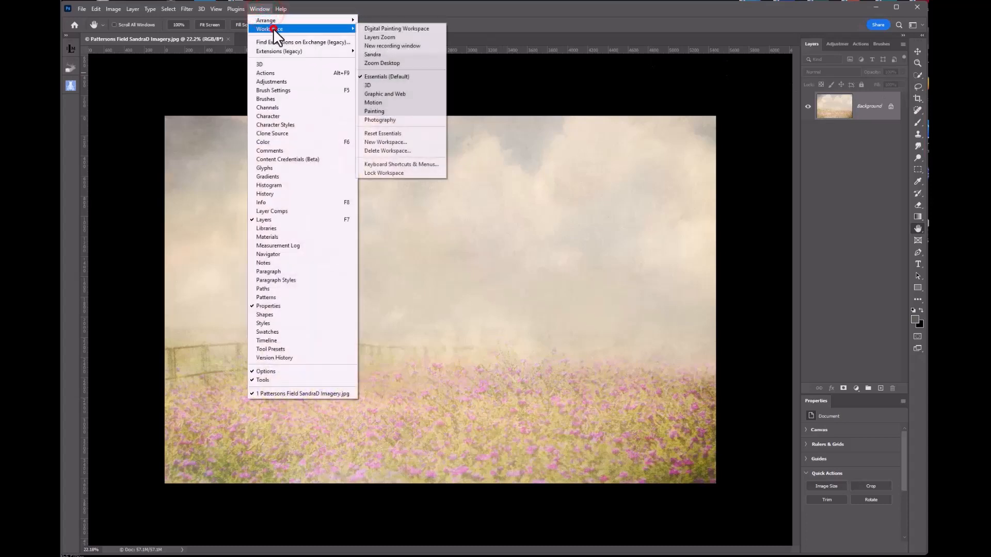
{"action": "left_click", "coordinate": [382, 54]}
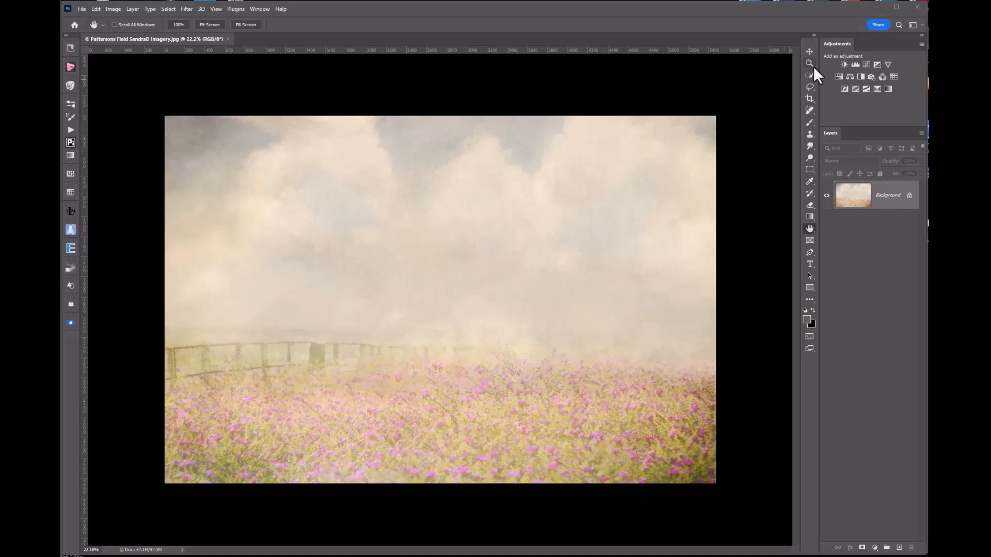
Float the toolbar over the canvas's left side and dock it again beside the Adjustments and Layers panels.
{"action": "left_click", "coordinate": [810, 52]}
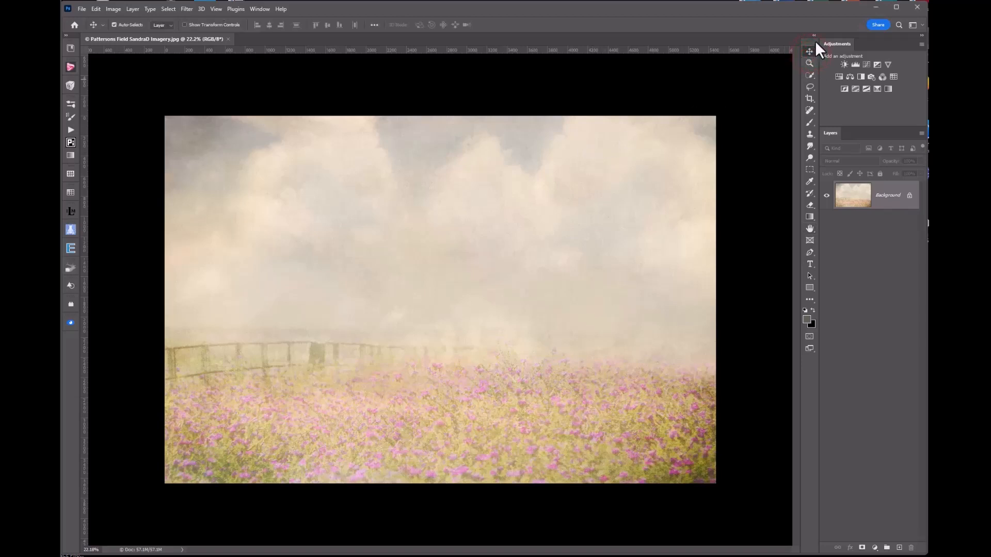
{"action": "left_click_drag", "start_coordinate": [816, 41], "coordinate": [105, 73]}
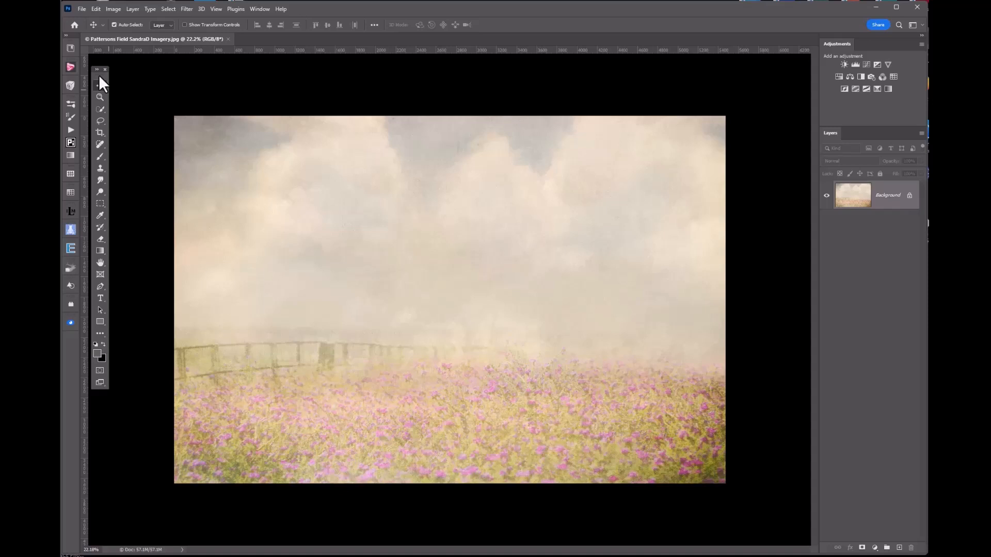
{"action": "left_click_drag", "start_coordinate": [99, 76], "coordinate": [813, 73]}
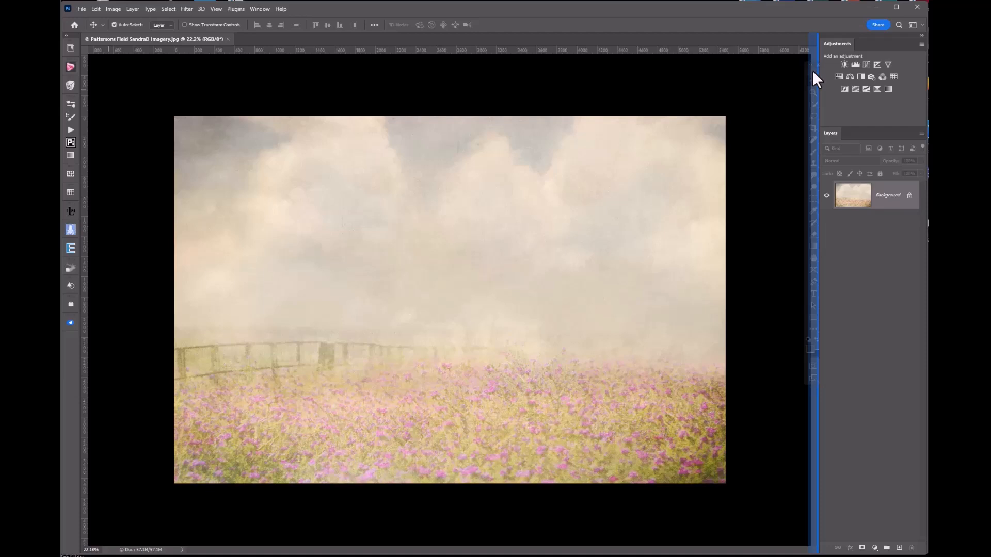
{"action": "left_click_drag", "start_coordinate": [812, 71], "coordinate": [813, 71]}
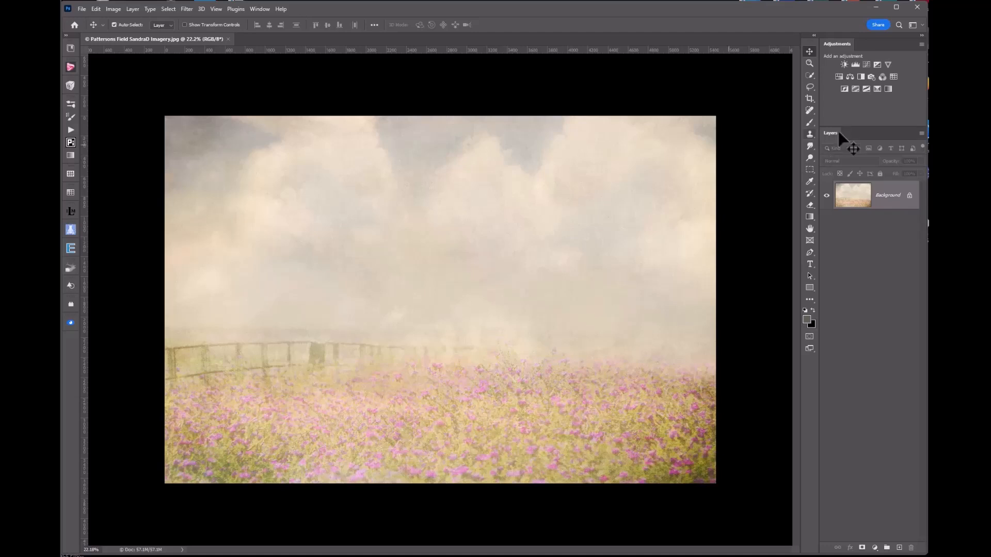
Open the Channels panel and dock it in the same group as the Layers panel.
{"action": "left_click", "coordinate": [260, 9]}
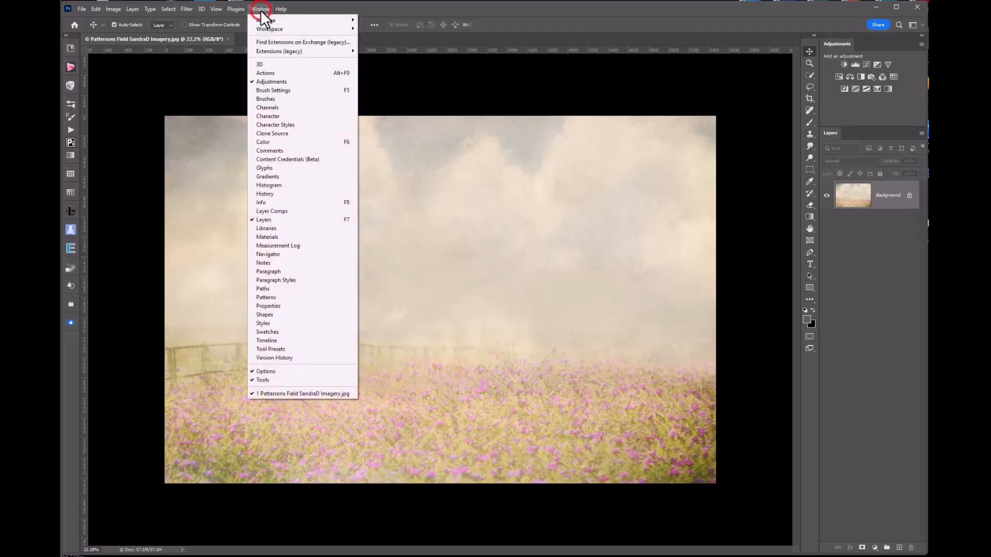
{"action": "left_click", "coordinate": [276, 107]}
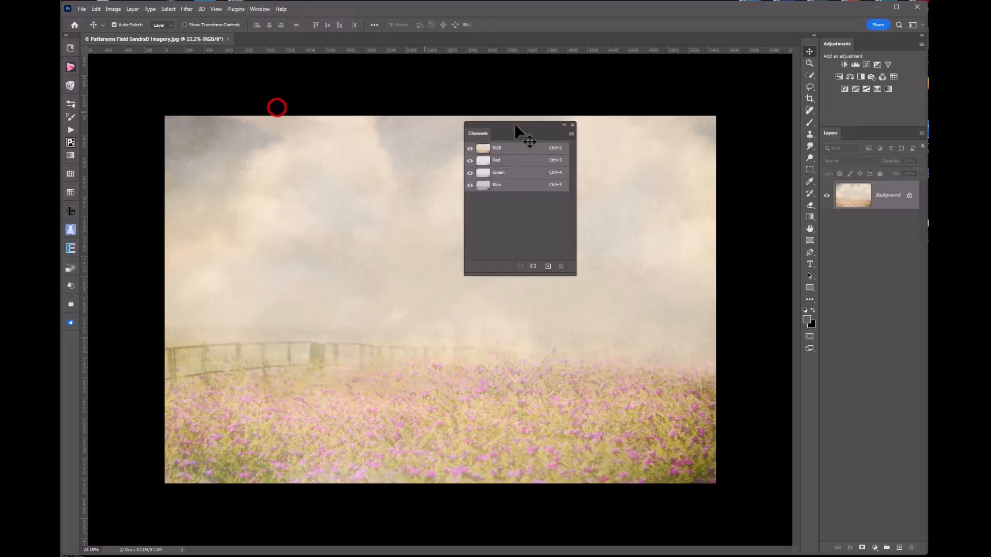
{"action": "left_click_drag", "start_coordinate": [516, 124], "coordinate": [865, 136]}
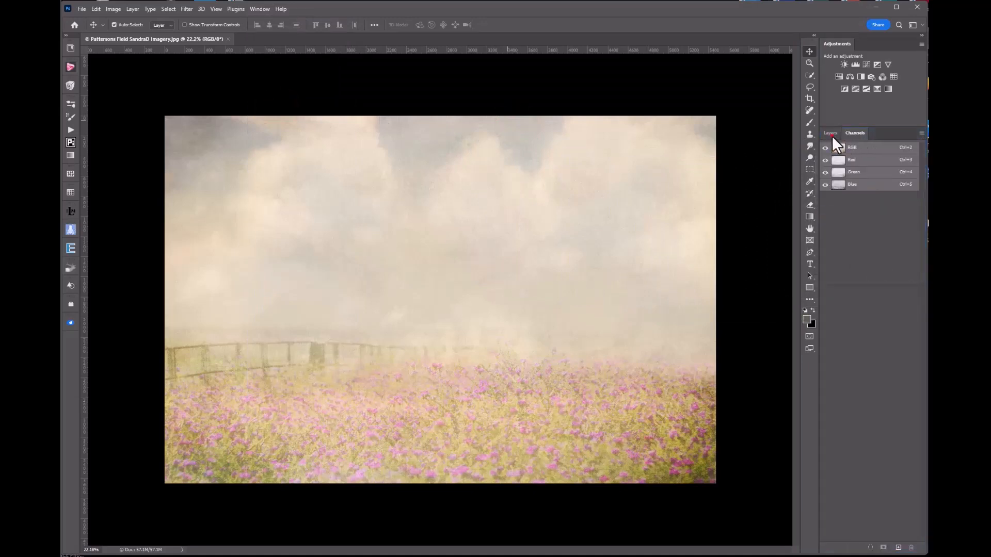
Show Layers and Channels in turn within their group, and detach and close the Channels panel.
{"action": "left_click", "coordinate": [832, 135]}
{"action": "left_click", "coordinate": [853, 134]}
{"action": "left_click_drag", "start_coordinate": [857, 132], "coordinate": [498, 79]}
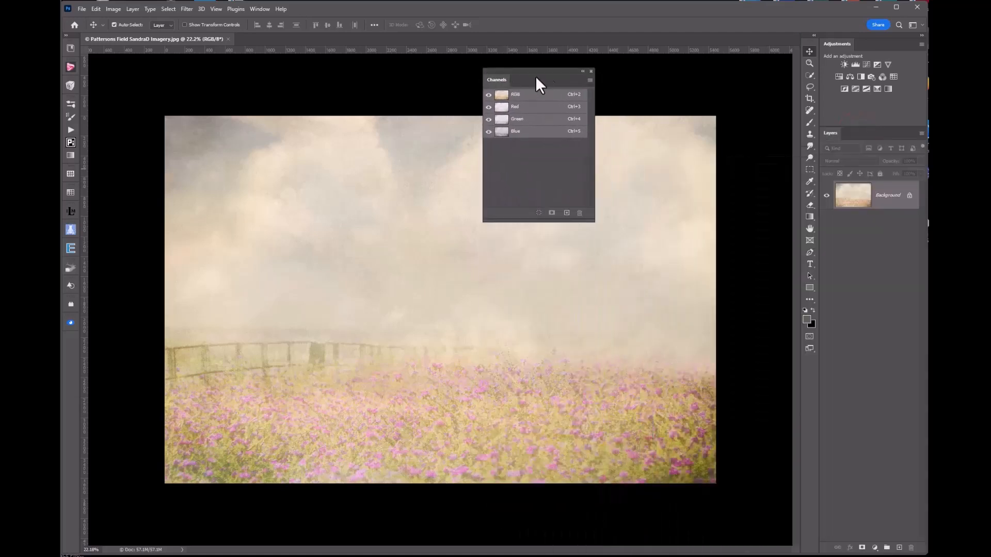
{"action": "left_click", "coordinate": [591, 71]}
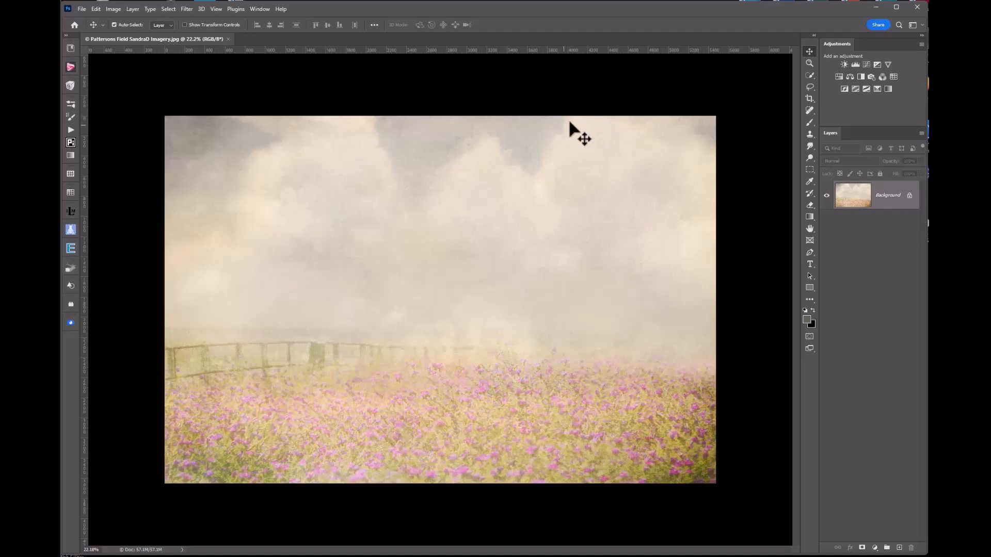
Reopen the Channels panel and group it with Layers, keeping Layers in front.
{"action": "left_click", "coordinate": [260, 8]}
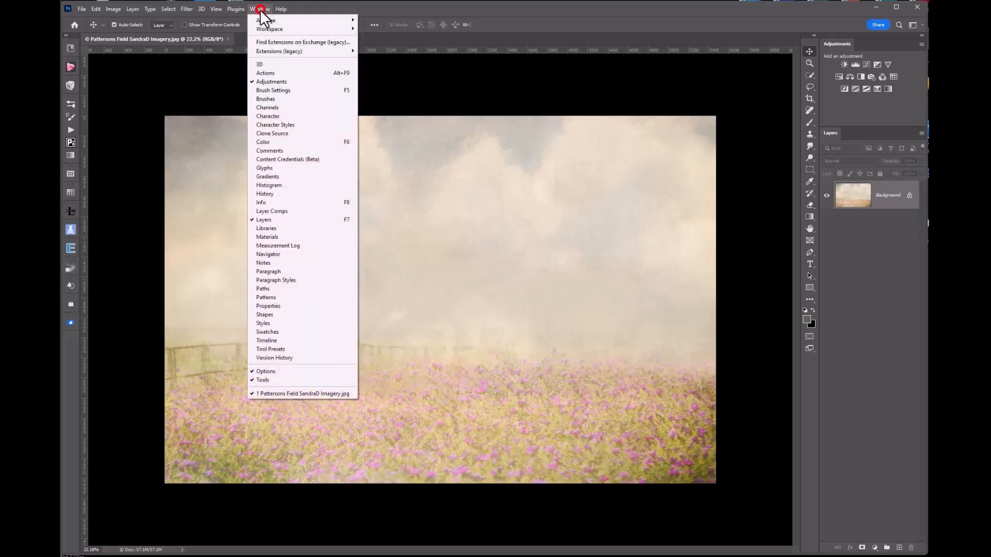
{"action": "left_click", "coordinate": [274, 107]}
{"action": "left_click_drag", "start_coordinate": [533, 70], "coordinate": [861, 136]}
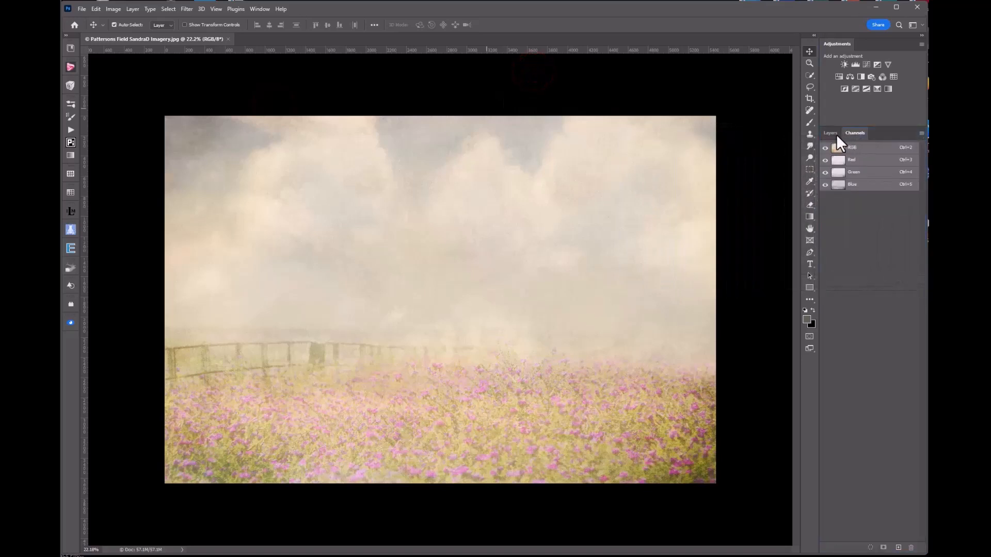
{"action": "left_click", "coordinate": [829, 135]}
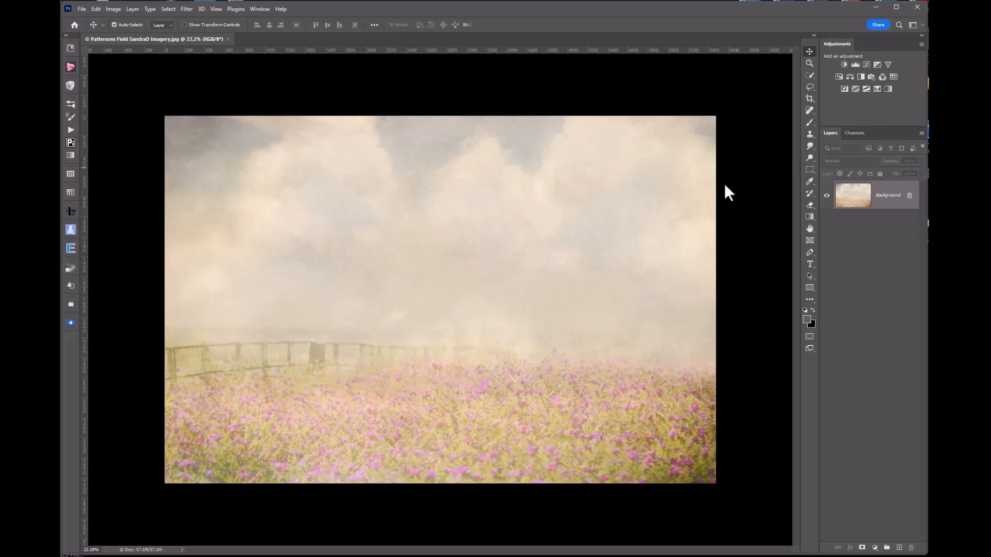
Detach the Channels panel from the Layers group and close it.
{"action": "left_click_drag", "start_coordinate": [854, 133], "coordinate": [614, 91]}
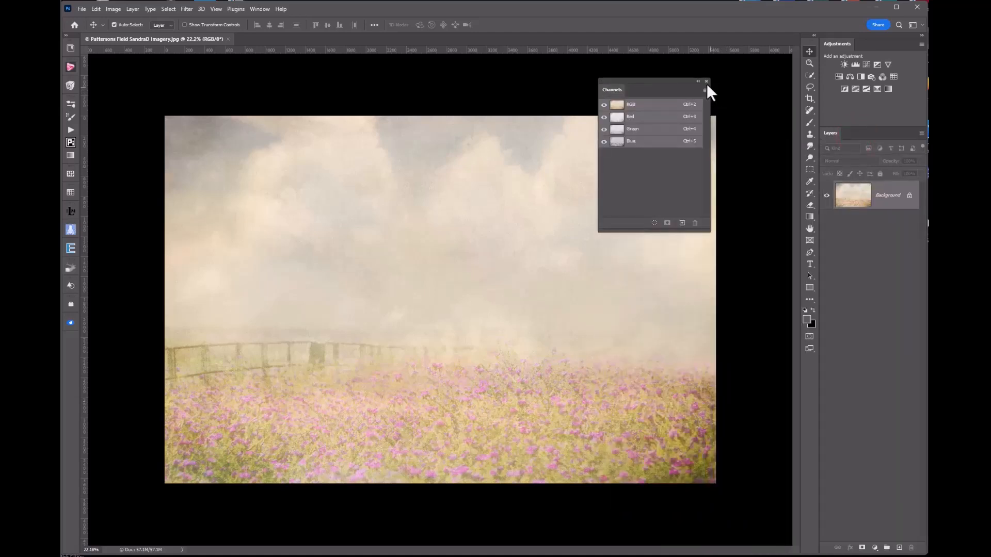
{"action": "left_click", "coordinate": [706, 82]}
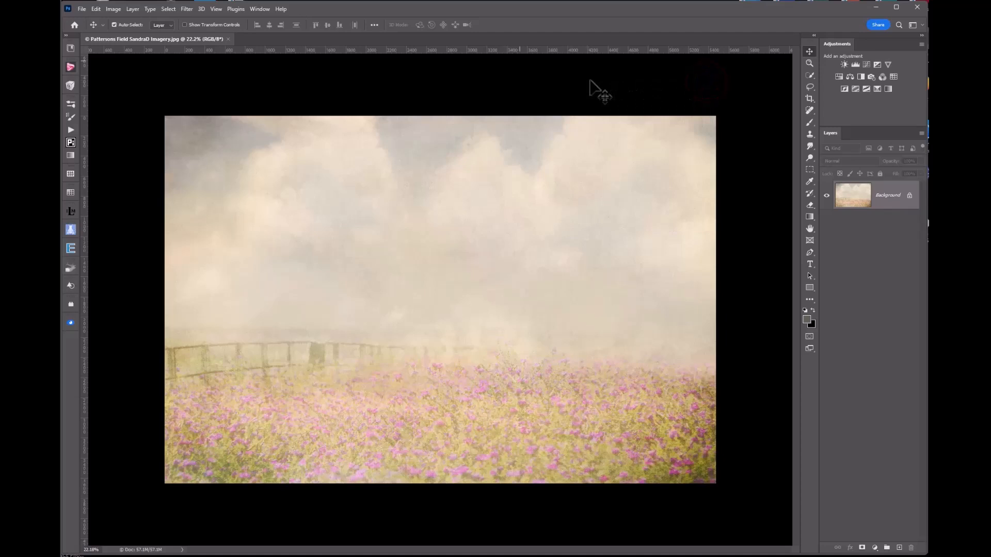
Open the Histogram panel and dock it between the Adjustments and Layers panels.
{"action": "left_click", "coordinate": [263, 9]}
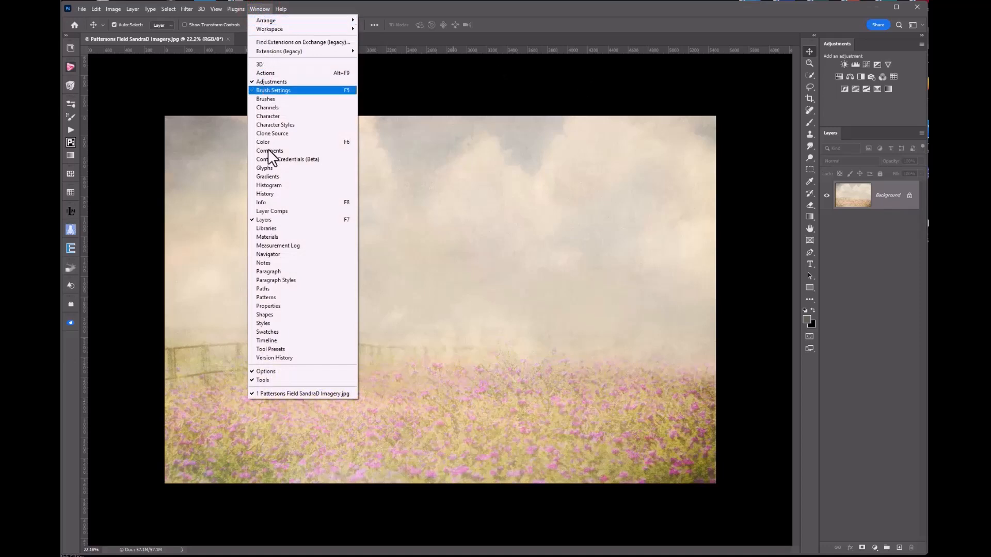
{"action": "left_click", "coordinate": [273, 185]}
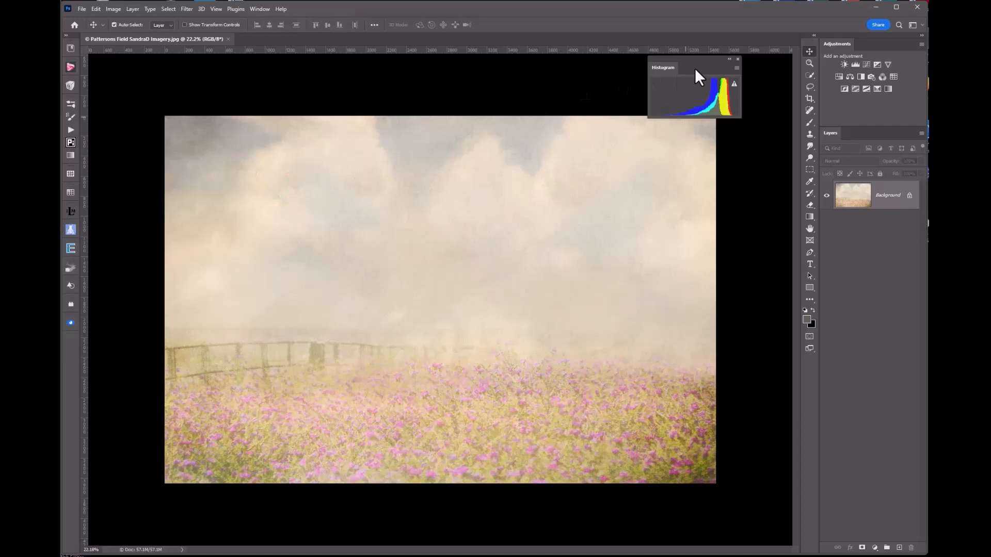
{"action": "left_click_drag", "start_coordinate": [695, 70], "coordinate": [542, 115]}
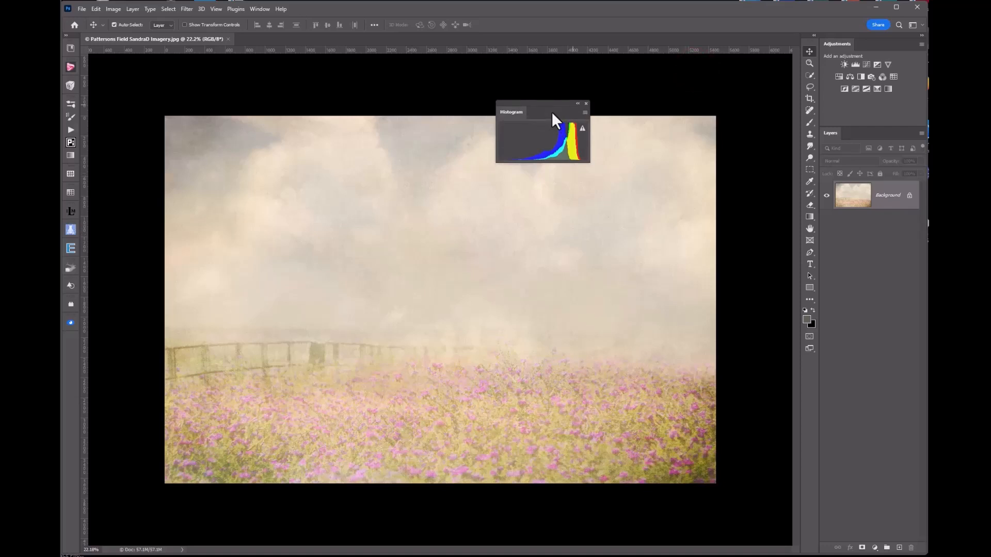
{"action": "left_click_drag", "start_coordinate": [552, 111], "coordinate": [851, 126]}
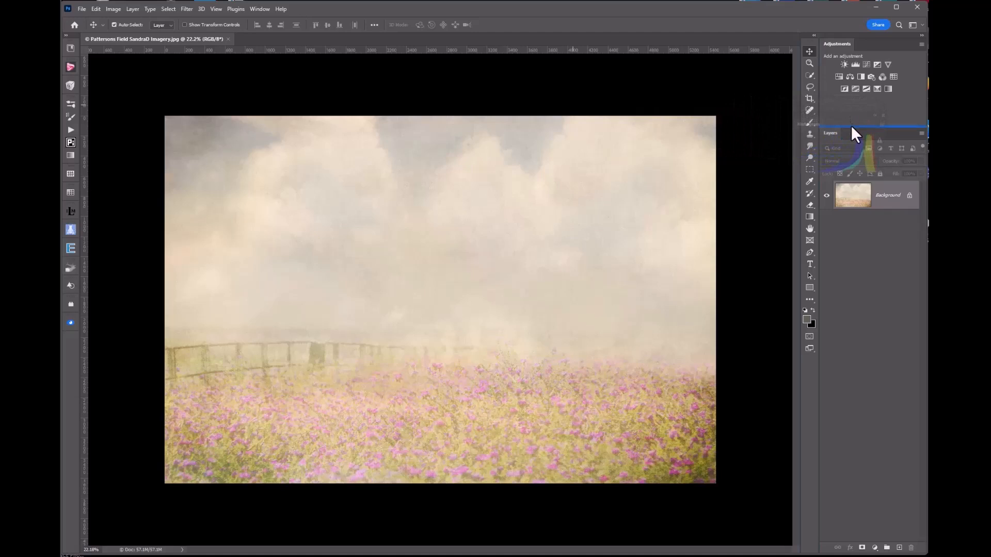
{"action": "left_click_drag", "start_coordinate": [851, 125], "coordinate": [851, 125]}
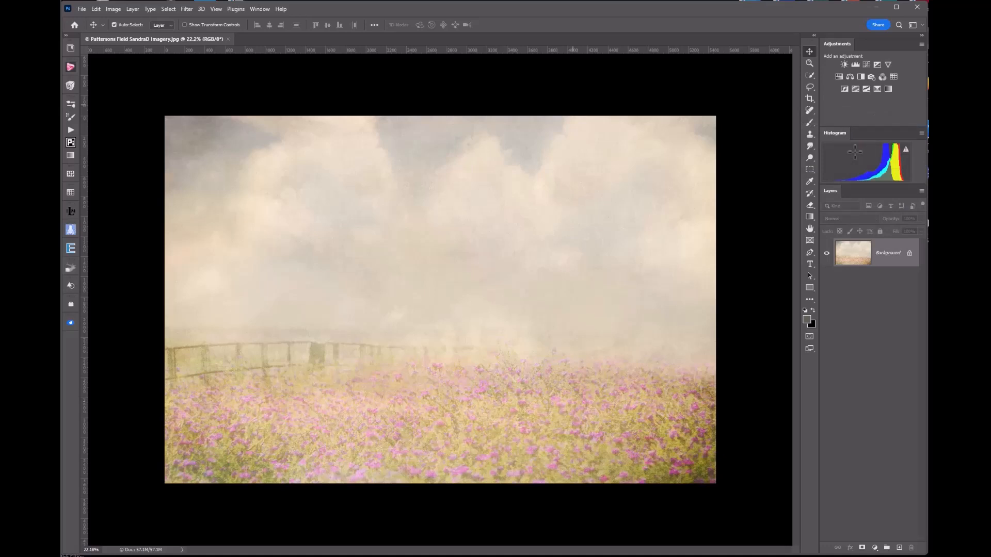
Open the History panel and dock it between the Histogram and Layers panels.
{"action": "left_click", "coordinate": [254, 8]}
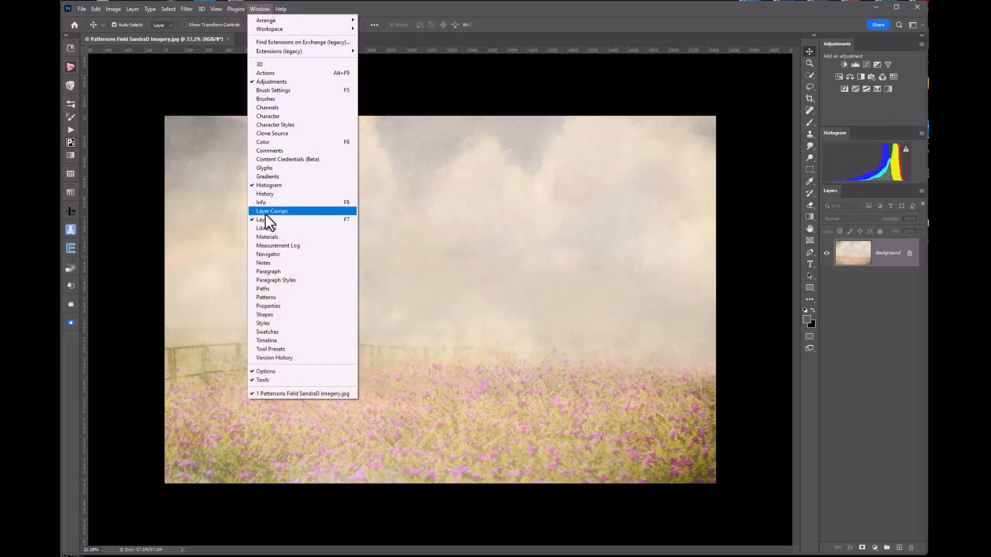
{"action": "left_click", "coordinate": [275, 194]}
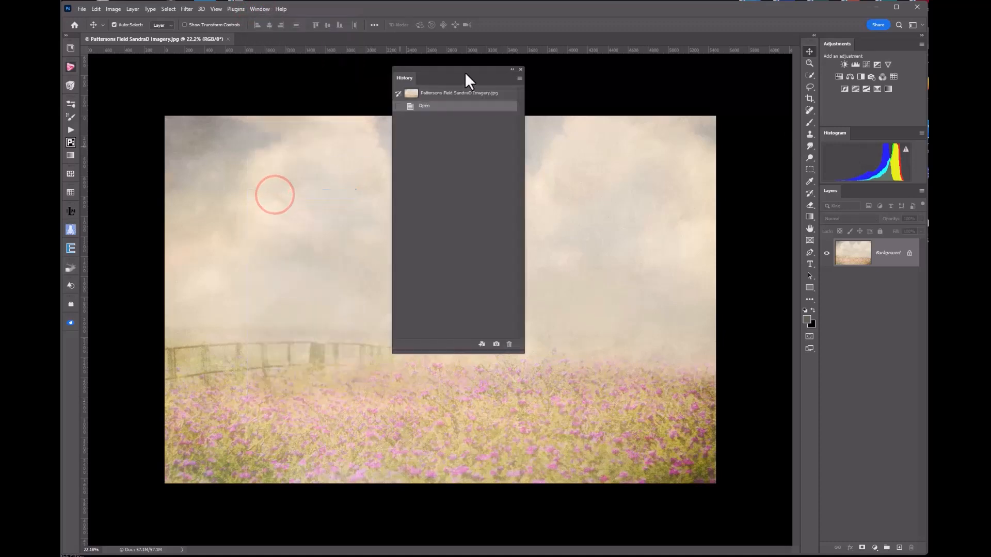
{"action": "left_click_drag", "start_coordinate": [465, 70], "coordinate": [872, 185]}
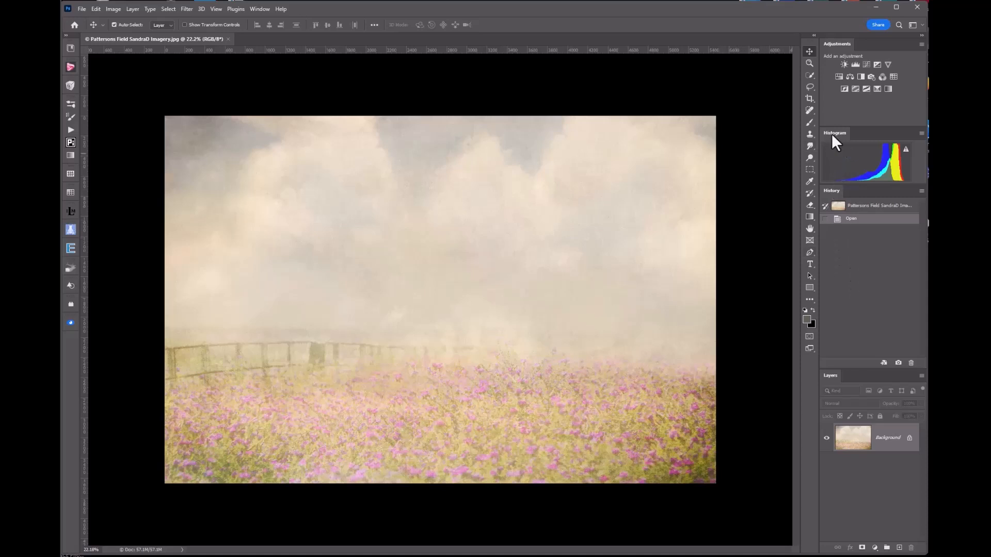
Detach and close the Histogram and History panels, and raise the Layers panel to just below the adjustment icons.
{"action": "left_click_drag", "start_coordinate": [831, 133], "coordinate": [515, 109]}
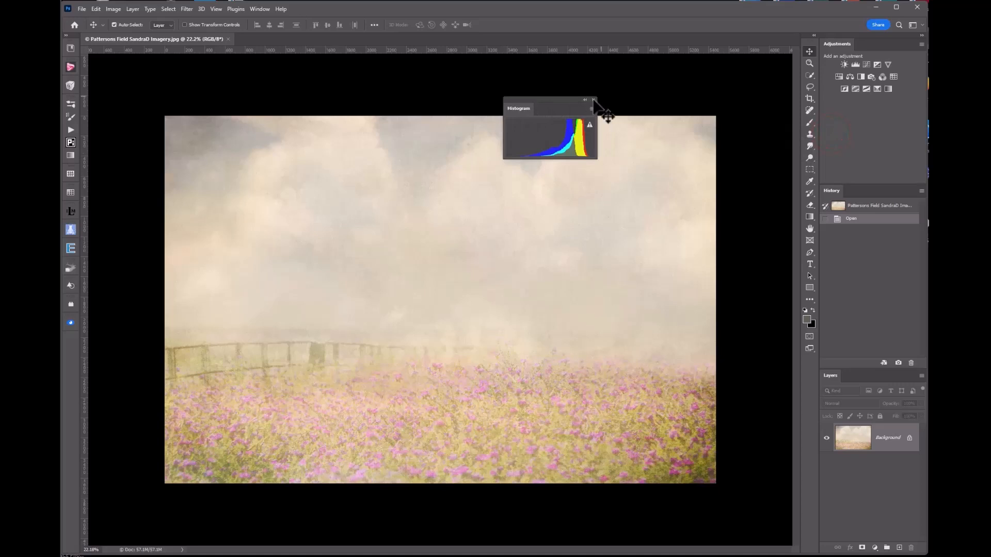
{"action": "left_click", "coordinate": [593, 100]}
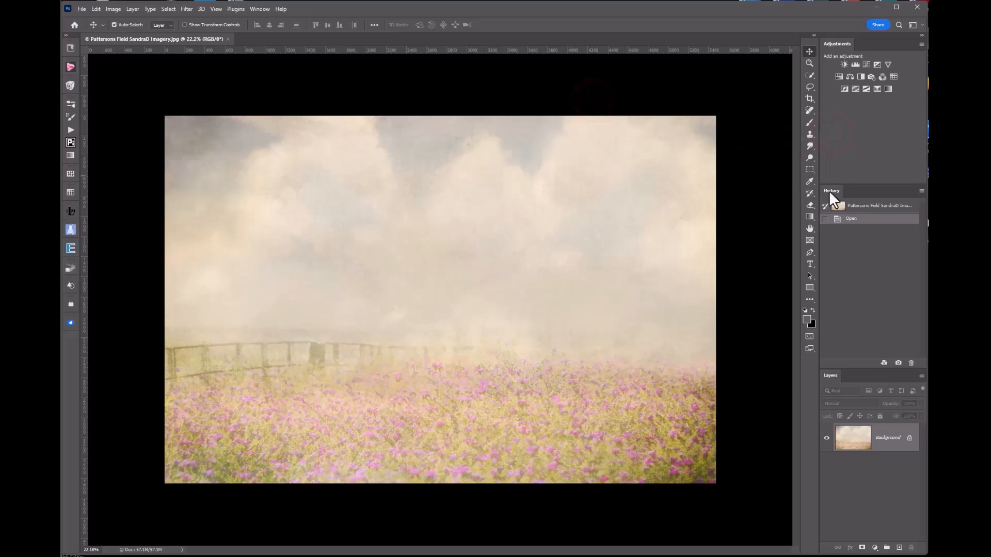
{"action": "mouse_move", "coordinate": [830, 191]}
{"action": "left_mouse_down"}
{"action": "mouse_move", "coordinate": [787, 194]}
{"action": "mouse_move", "coordinate": [569, 70]}
{"action": "left_mouse_up"}
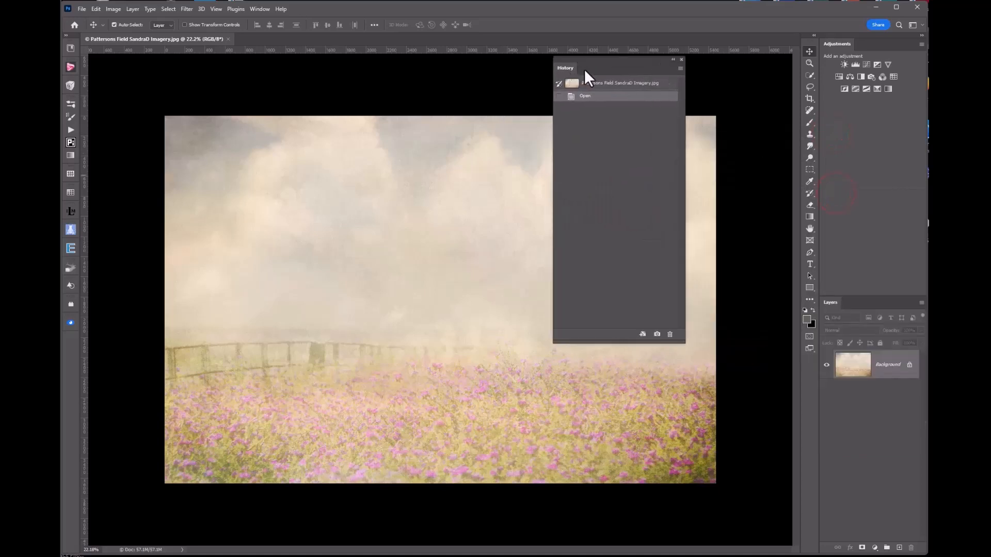
{"action": "left_click", "coordinate": [683, 59]}
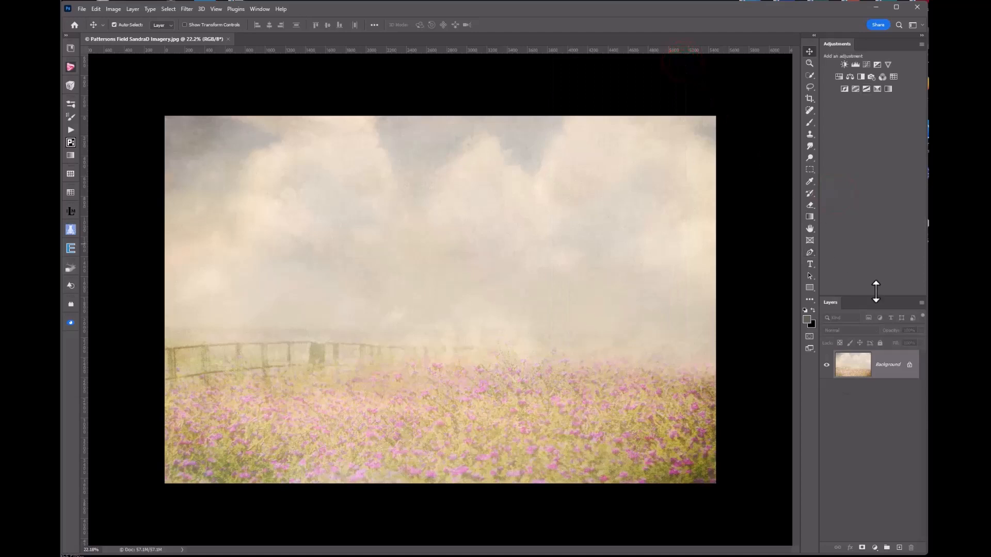
{"action": "left_click_drag", "start_coordinate": [878, 295], "coordinate": [873, 109]}
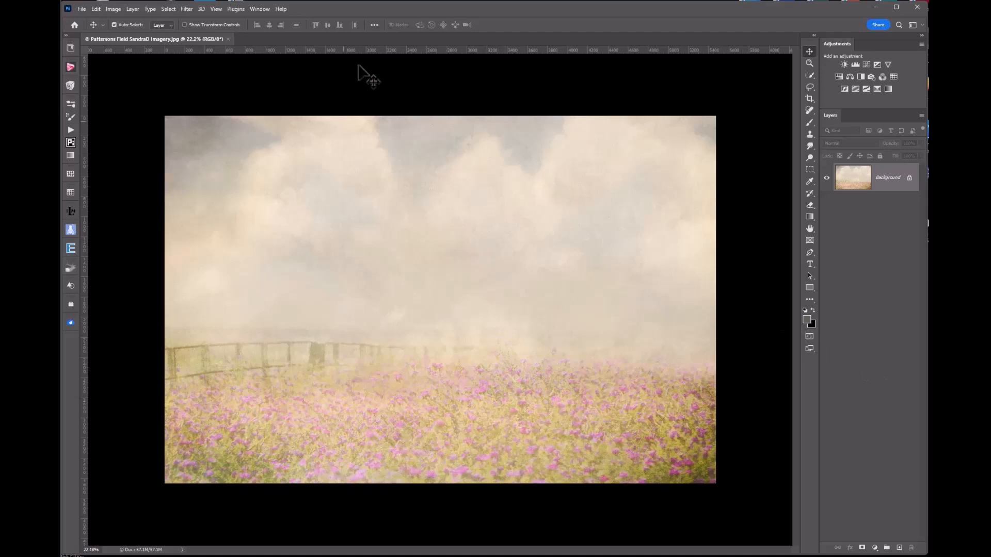
Open the Color panel, group it with the Layers panel, and bring Layers to the front.
{"action": "left_click", "coordinate": [259, 7]}
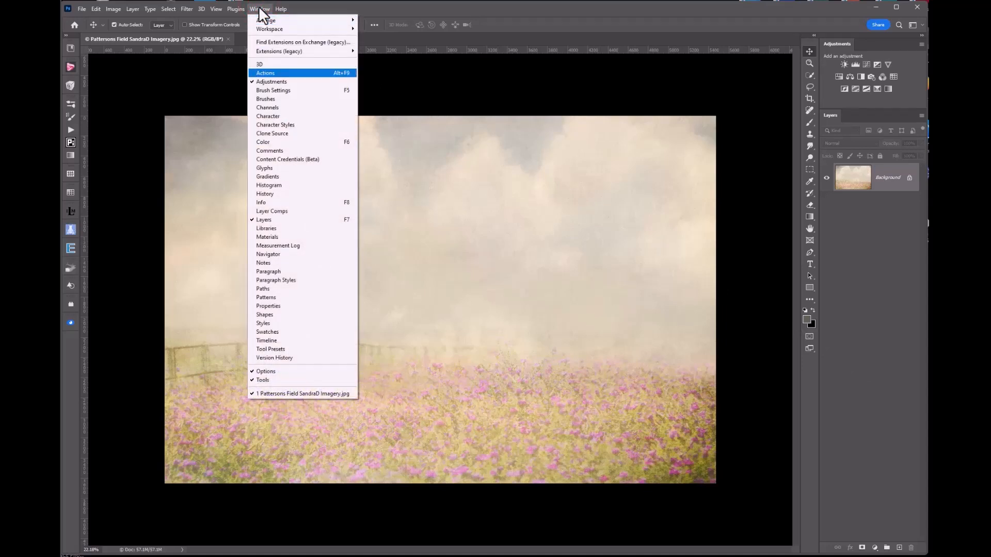
{"action": "left_click", "coordinate": [265, 142]}
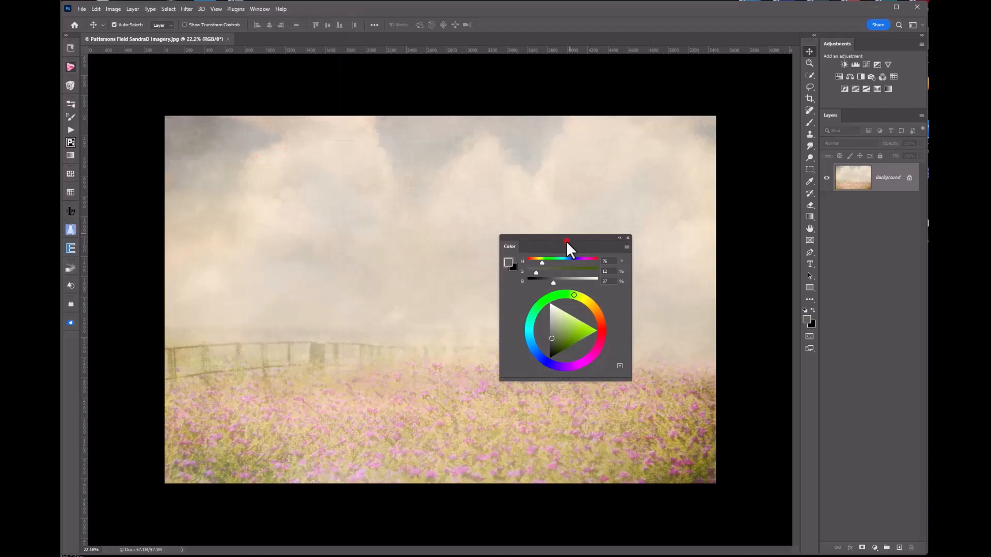
{"action": "left_click_drag", "start_coordinate": [565, 241], "coordinate": [876, 119]}
{"action": "left_click", "coordinate": [830, 118]}
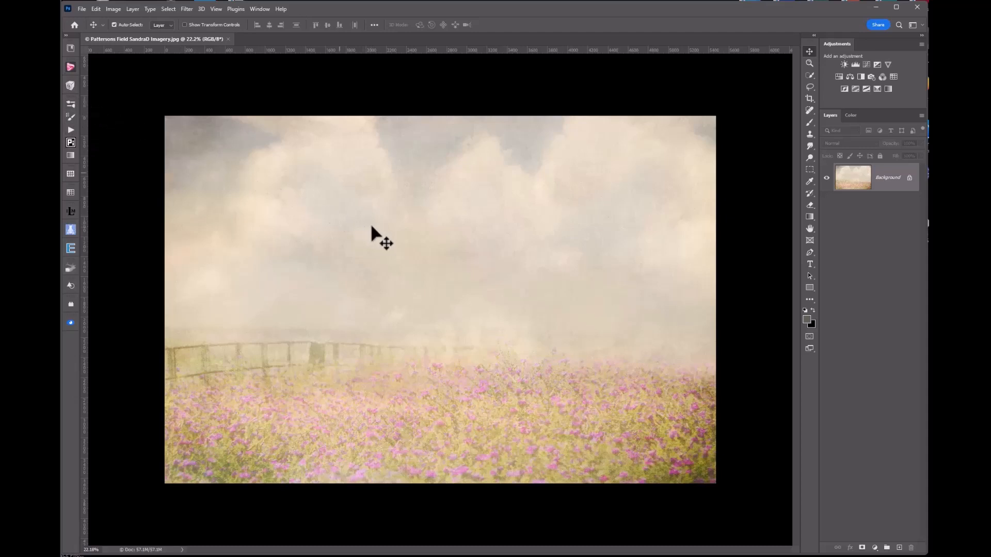
Switch to the Zoom Desktop workspace and narrow its docked Adjustments and Layers panels to enlarge the canvas area.
{"action": "left_click", "coordinate": [265, 9]}
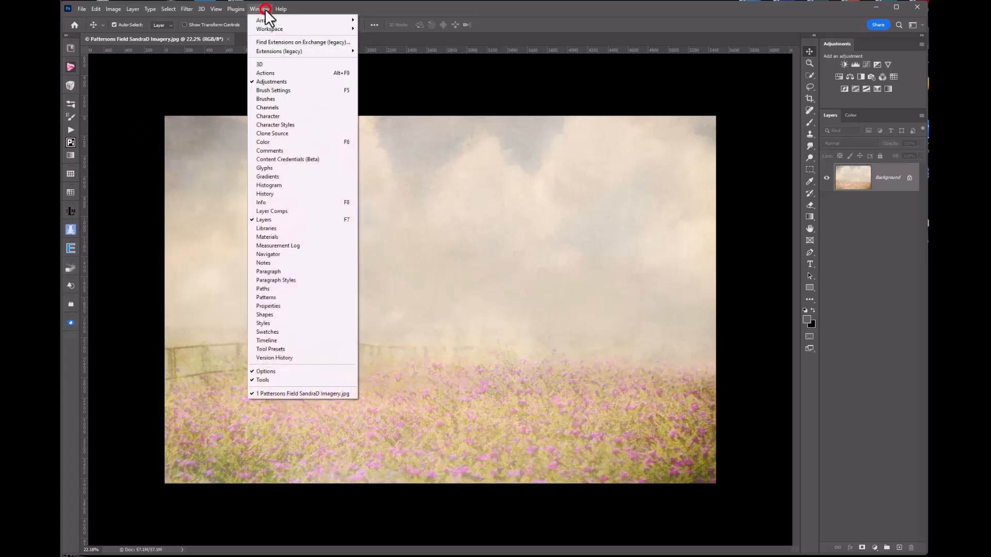
{"action": "left_click", "coordinate": [270, 27]}
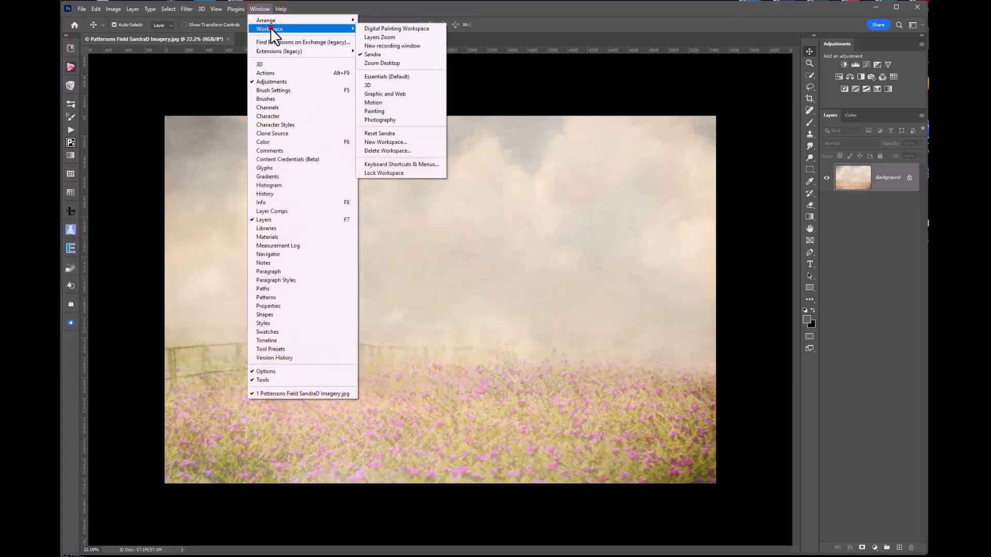
{"action": "left_click", "coordinate": [385, 62]}
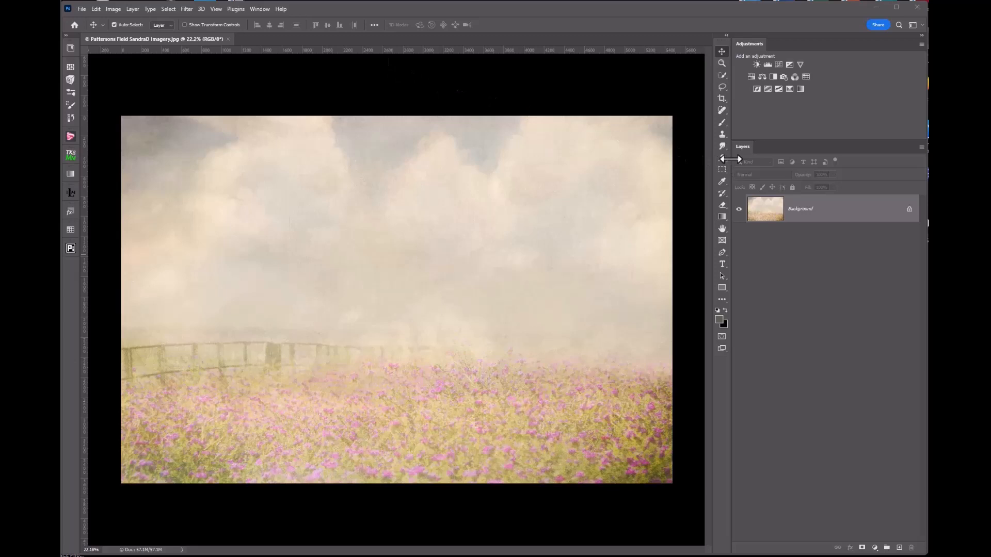
{"action": "left_click_drag", "start_coordinate": [730, 159], "coordinate": [846, 148]}
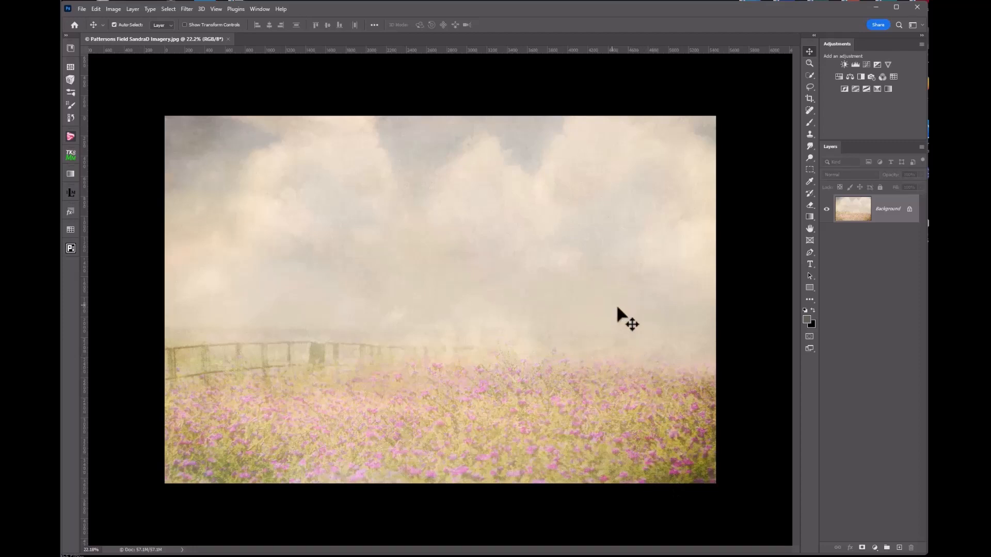
Switch from Zoom Desktop back to the personal workspace that has Color grouped with Layers.
{"action": "left_click", "coordinate": [260, 8]}
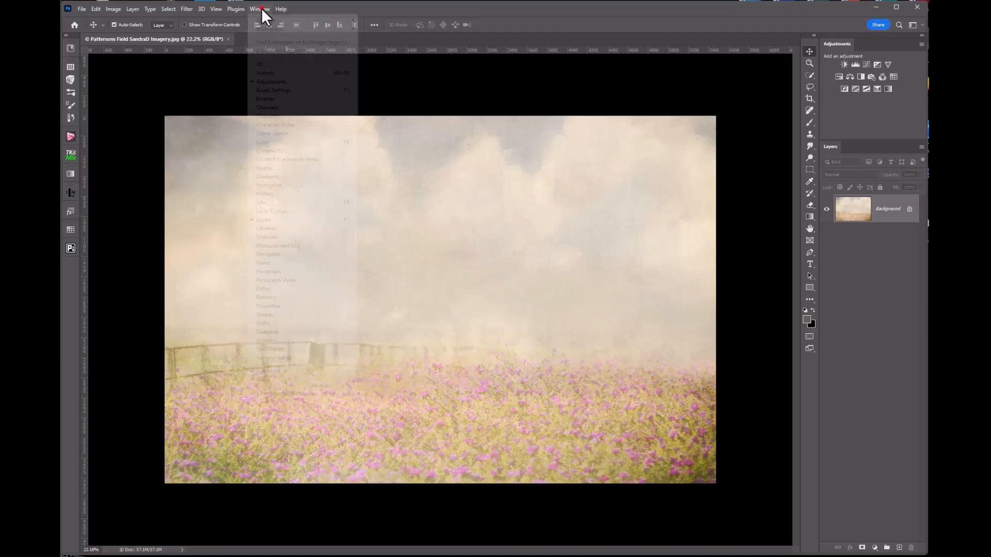
{"action": "left_click", "coordinate": [271, 28]}
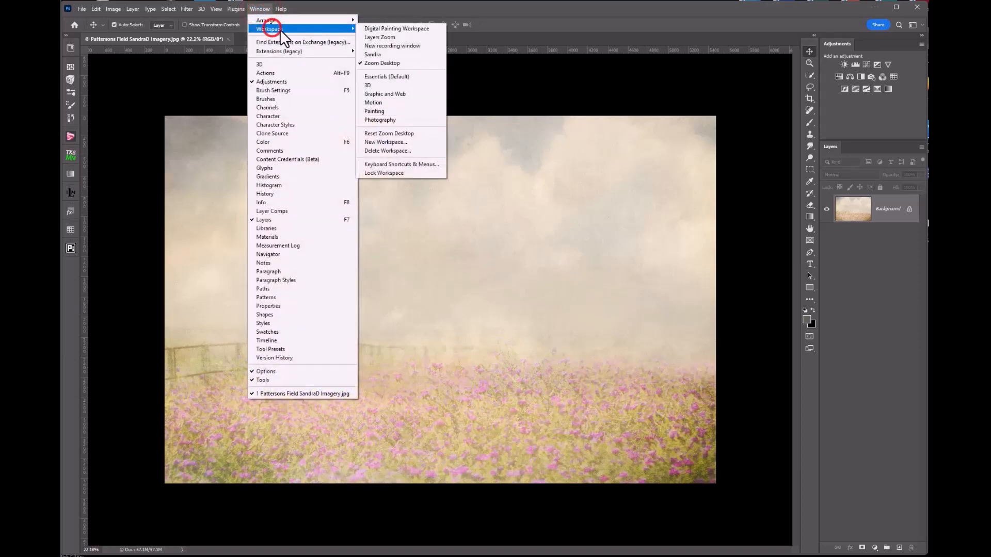
{"action": "left_click", "coordinate": [390, 54]}
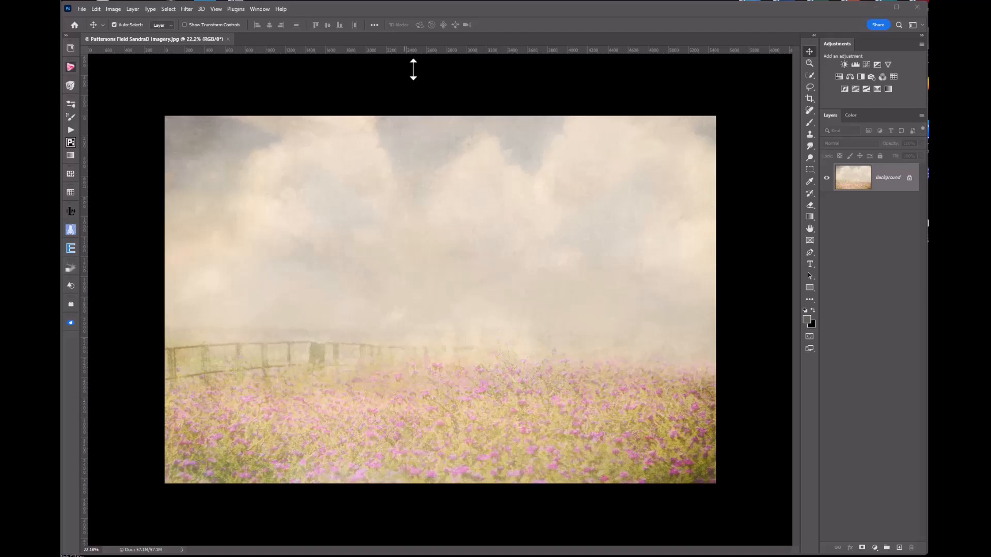
Switch to the New recording window workspace.
{"action": "left_click", "coordinate": [261, 8]}
{"action": "mouse_move", "coordinate": [272, 28]}
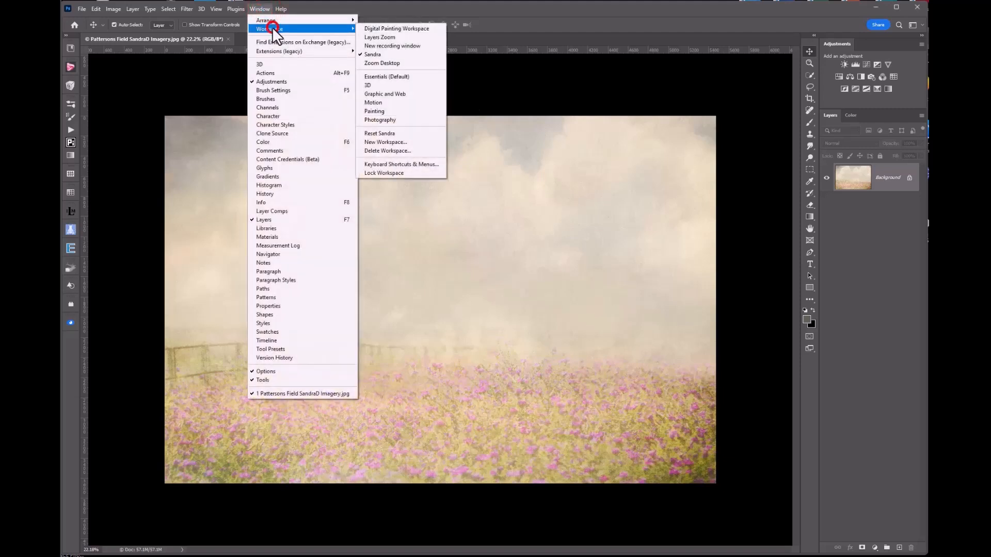
{"action": "left_click", "coordinate": [393, 45]}
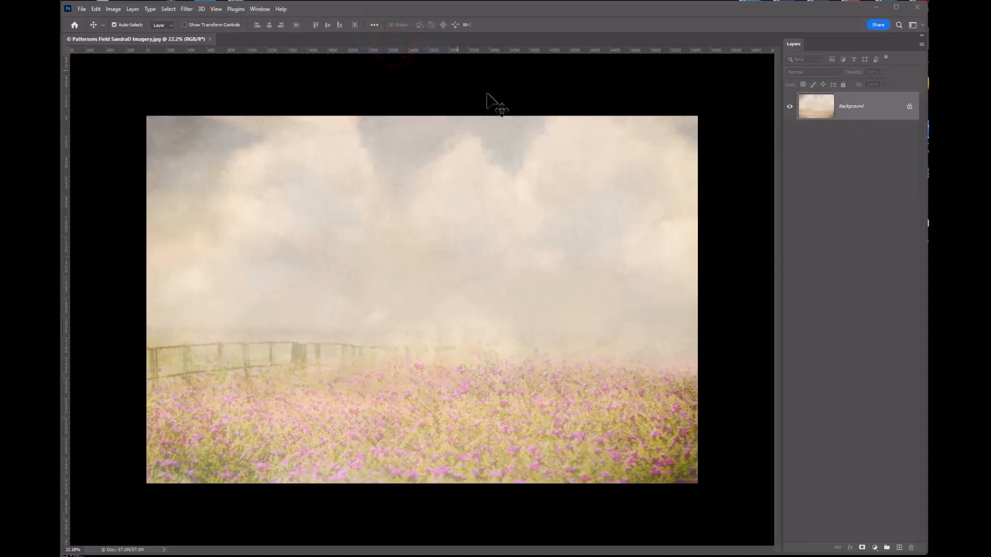
Leave the New recording window layout and return to the personal workspace with the Adjustments, Layers and Color panels.
{"action": "left_click", "coordinate": [261, 9]}
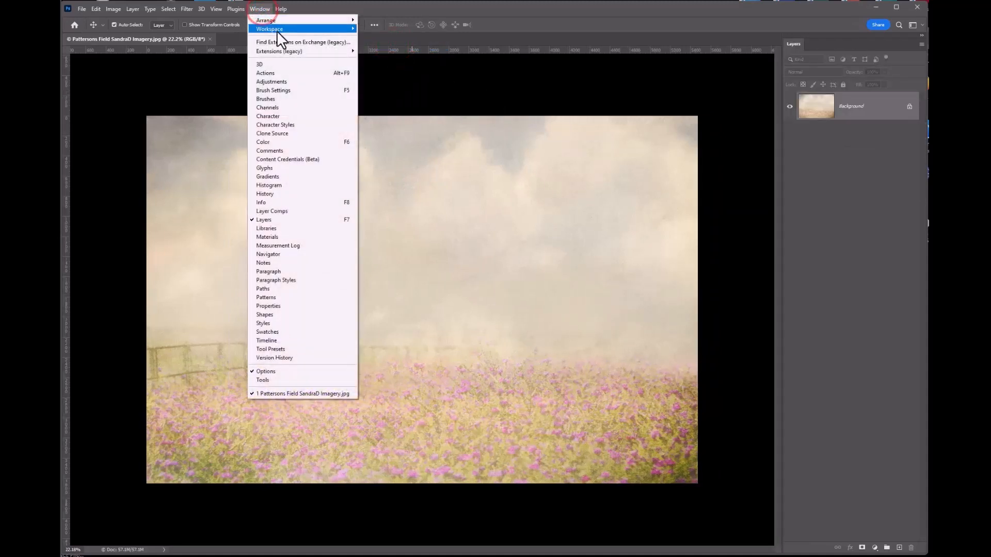
{"action": "left_click", "coordinate": [276, 30]}
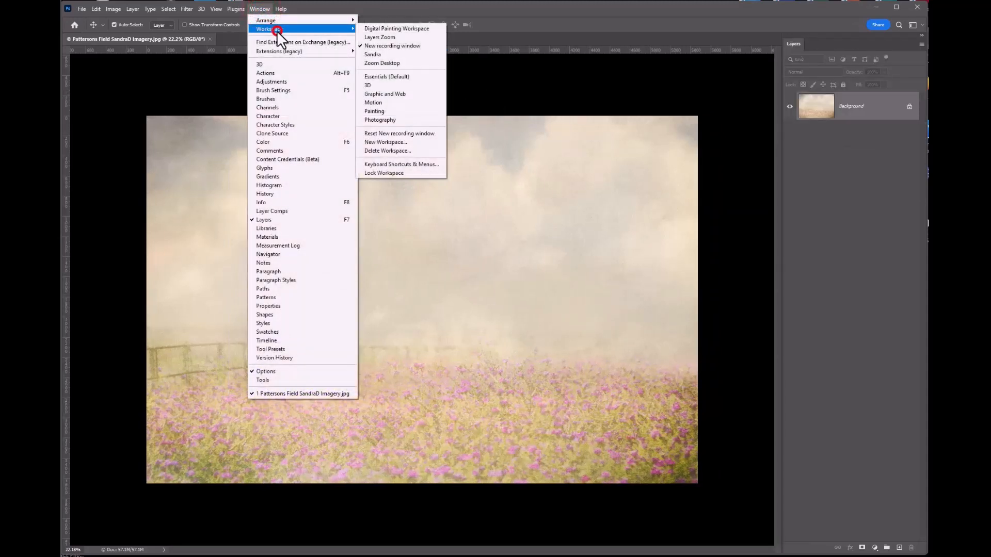
{"action": "left_click", "coordinate": [379, 56]}
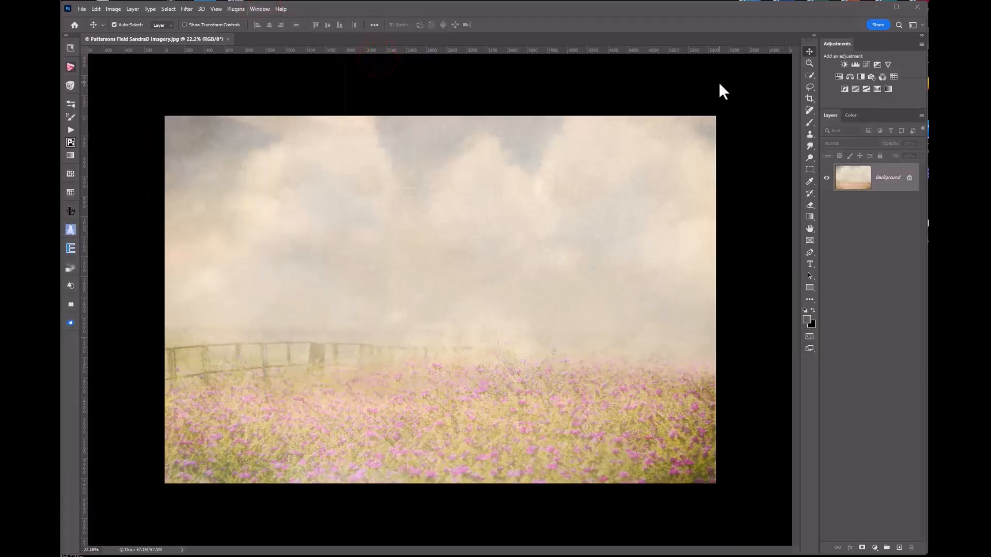